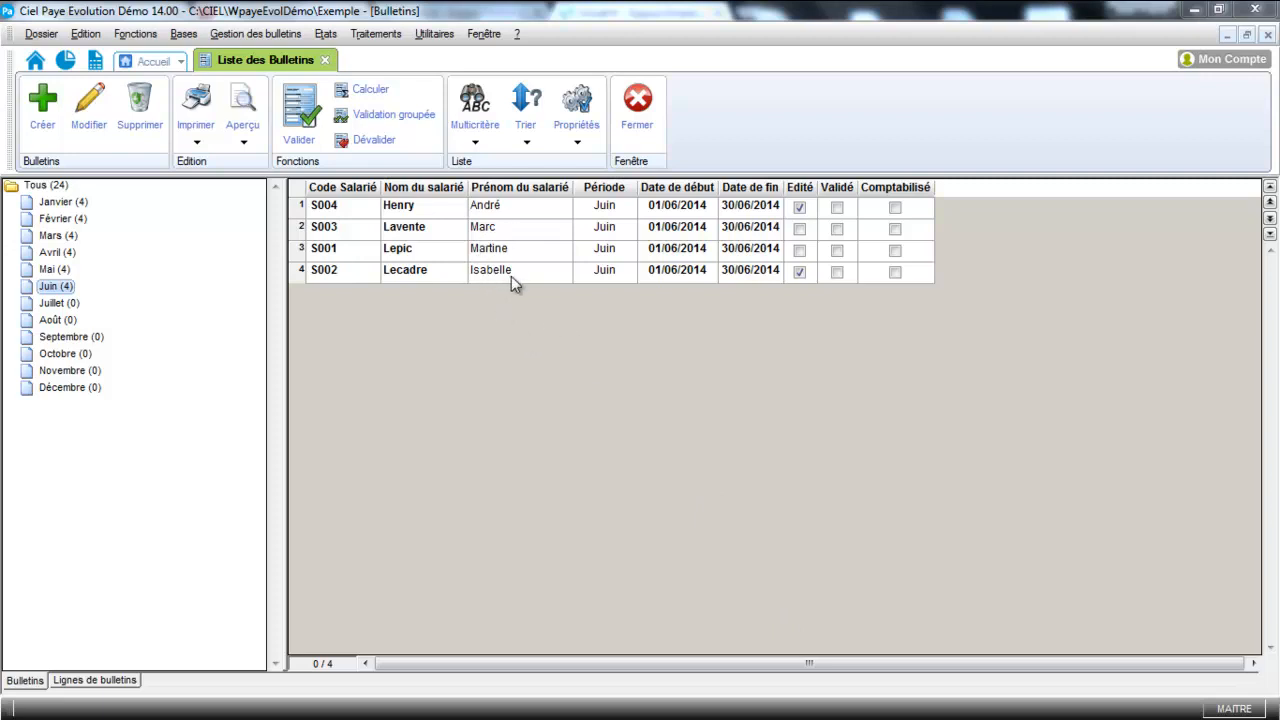
Step: Open the June payslip in the list's third row and select its C150 Allocations familiales line
{"action": "double_click", "coordinate": [517, 256]}
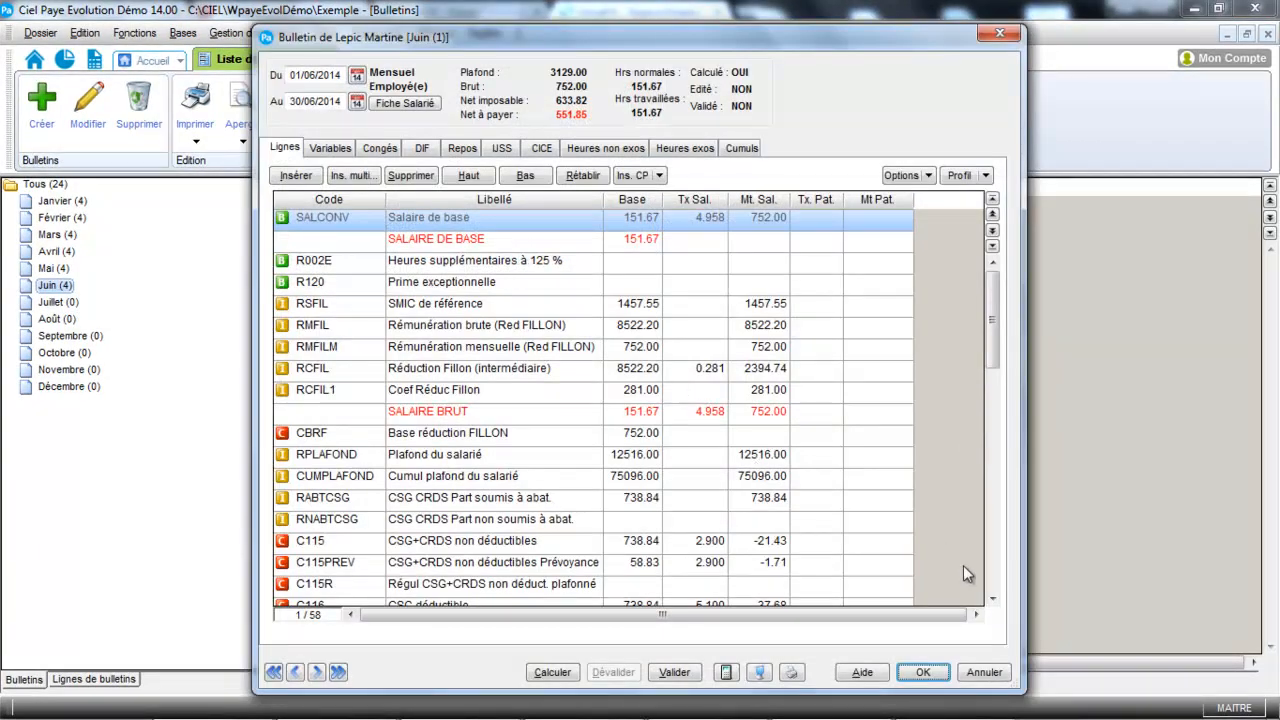
{"action": "left_click", "coordinate": [995, 600]}
{"action": "left_click", "coordinate": [995, 600]}
{"action": "left_click", "coordinate": [995, 600]}
{"action": "left_click", "coordinate": [995, 600]}
{"action": "left_click", "coordinate": [995, 600]}
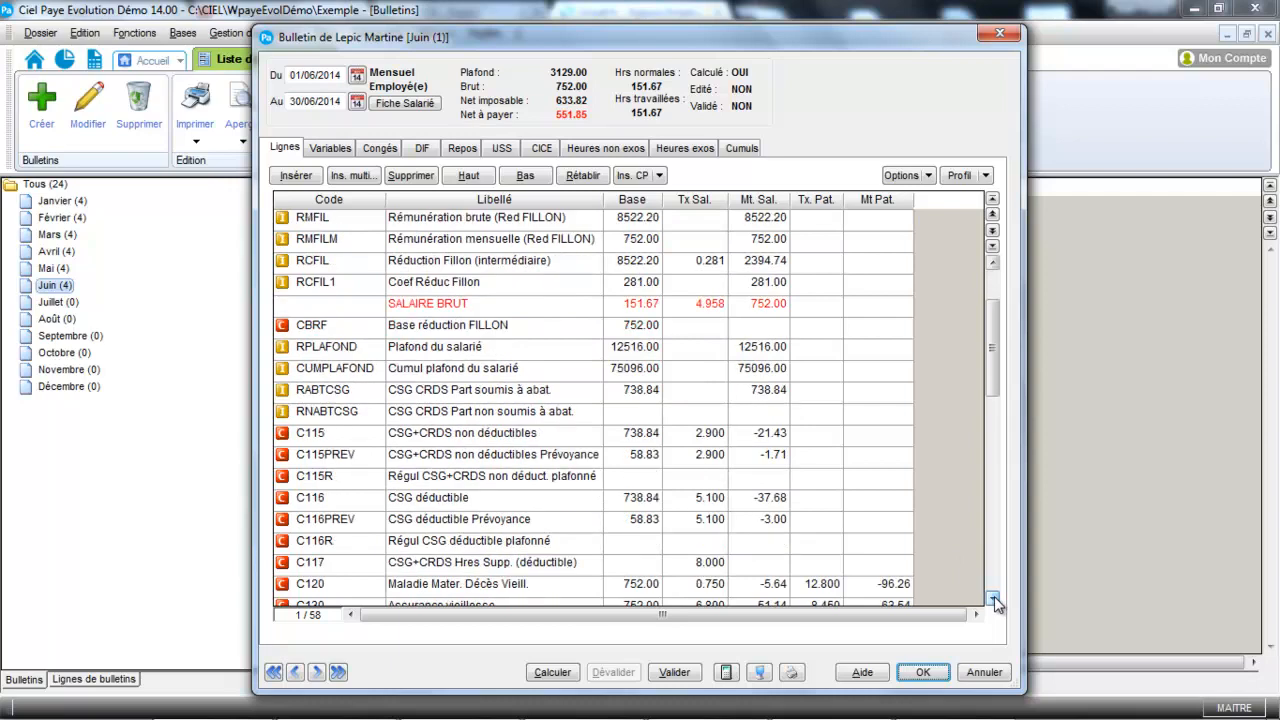
{"action": "left_click", "coordinate": [995, 600]}
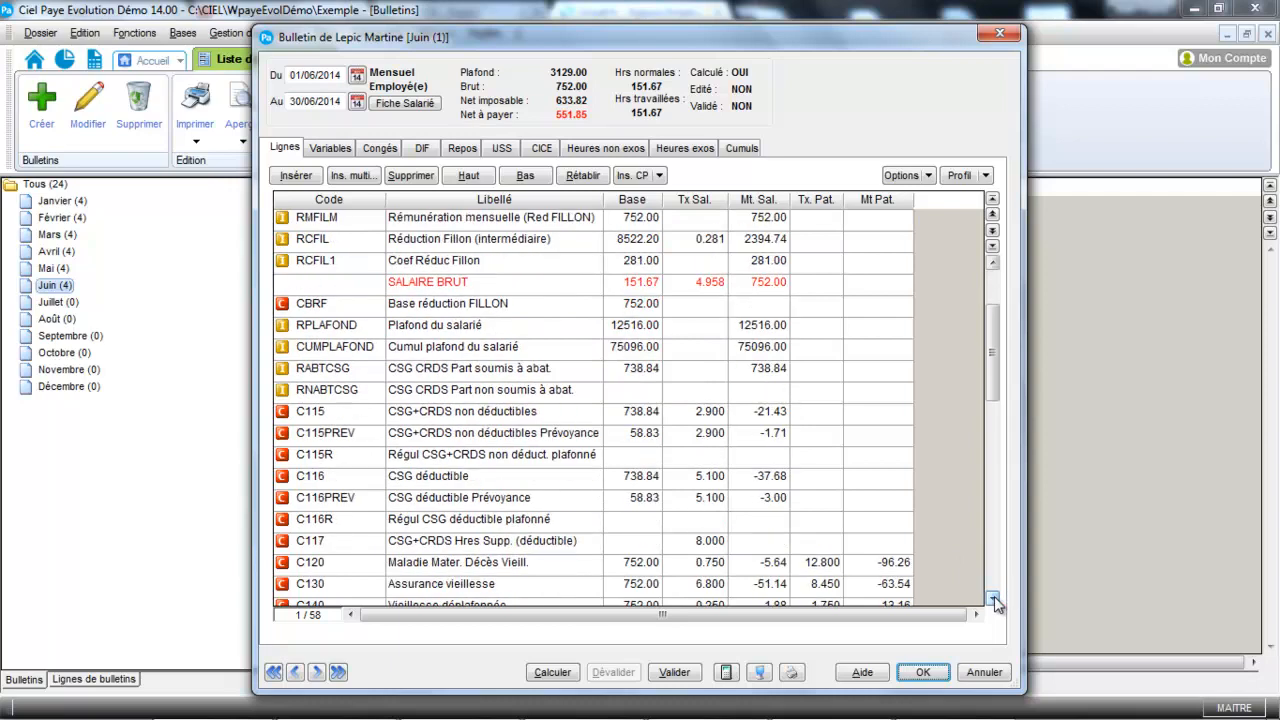
{"action": "left_click", "coordinate": [995, 600]}
{"action": "left_click", "coordinate": [995, 600]}
{"action": "left_click", "coordinate": [995, 600]}
{"action": "left_click", "coordinate": [995, 600]}
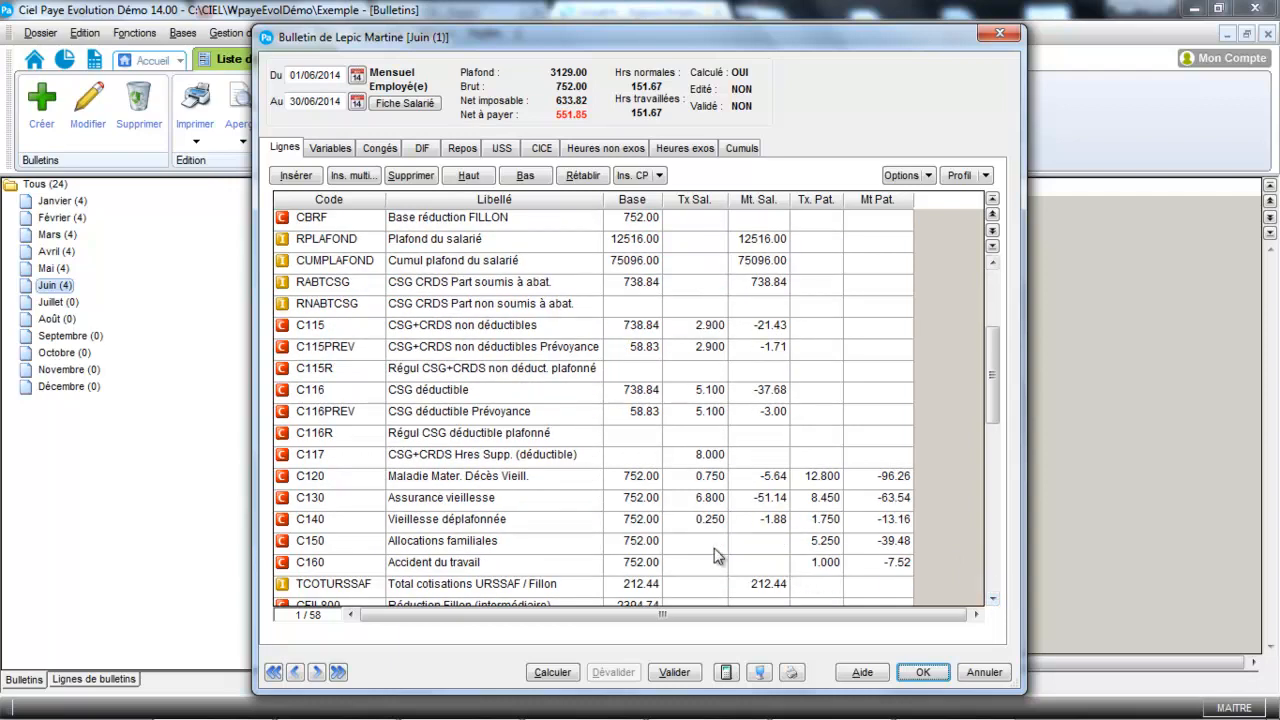
{"action": "left_click", "coordinate": [511, 529]}
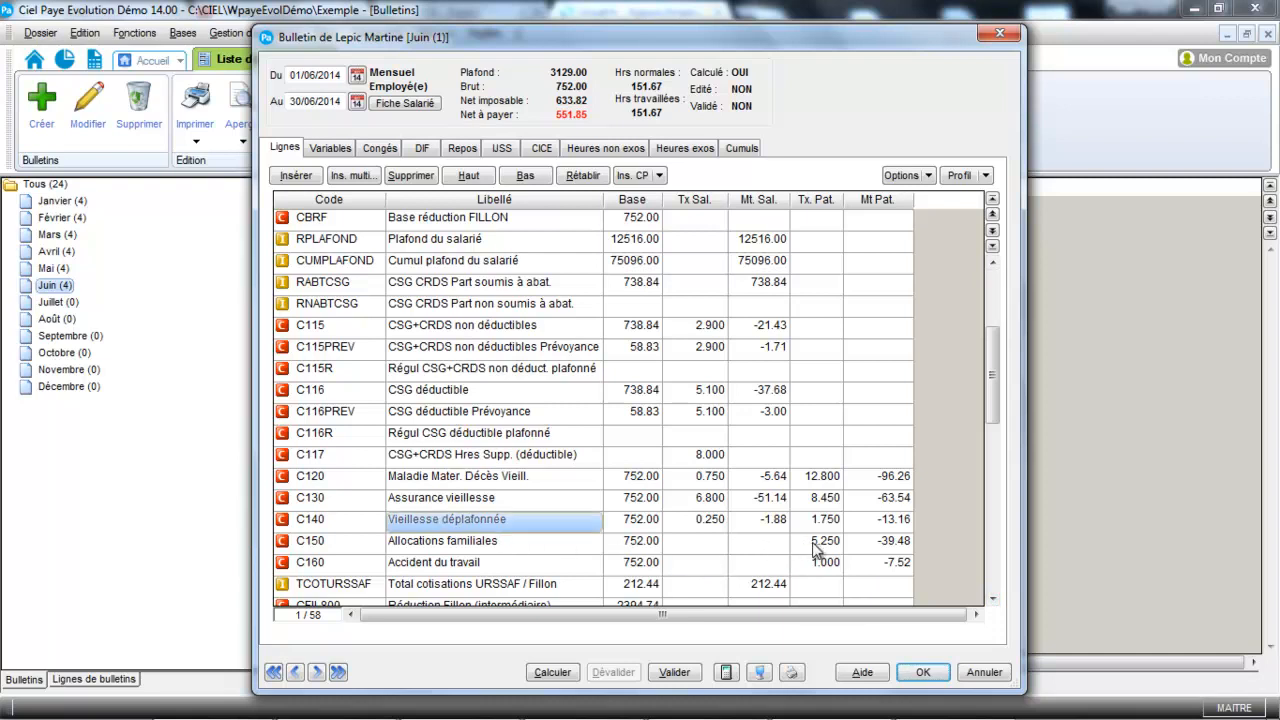
{"action": "left_click", "coordinate": [363, 551]}
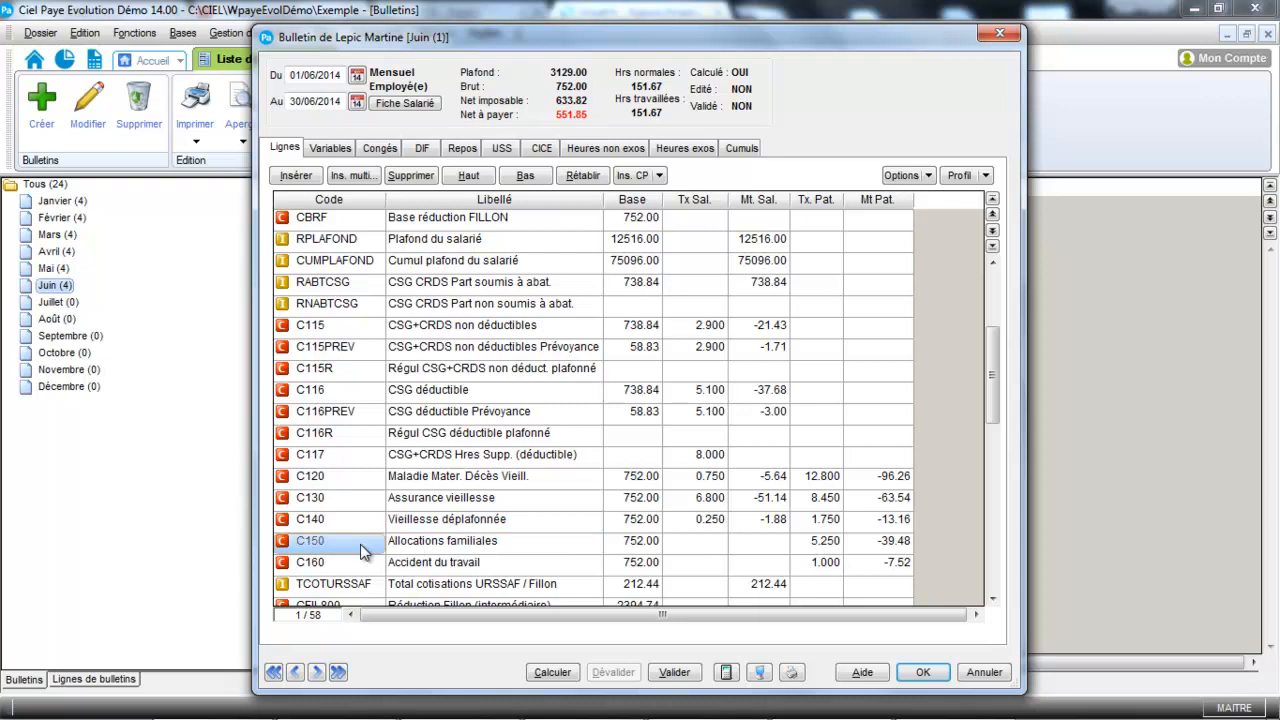
Step: Open the C150 Allocations familiales contribution for modification and bring up the formula editor for its Part patronale
{"action": "left_click", "coordinate": [363, 549]}
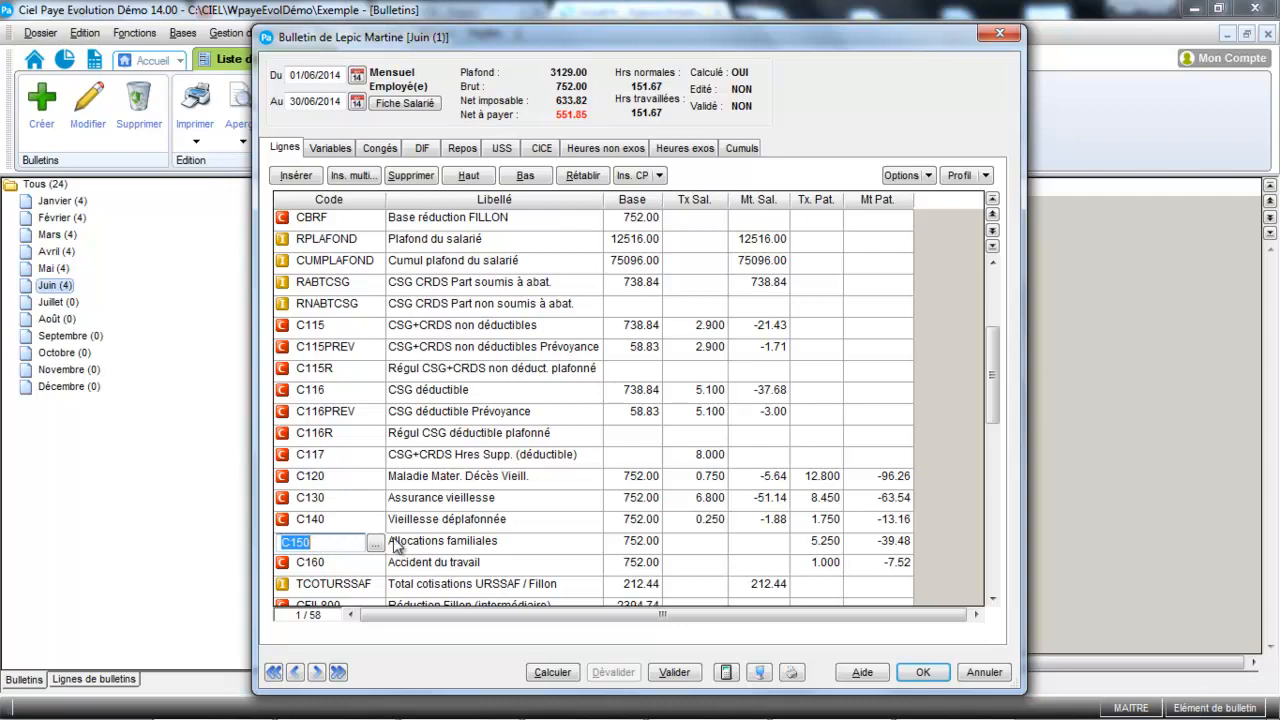
{"action": "left_click", "coordinate": [378, 544]}
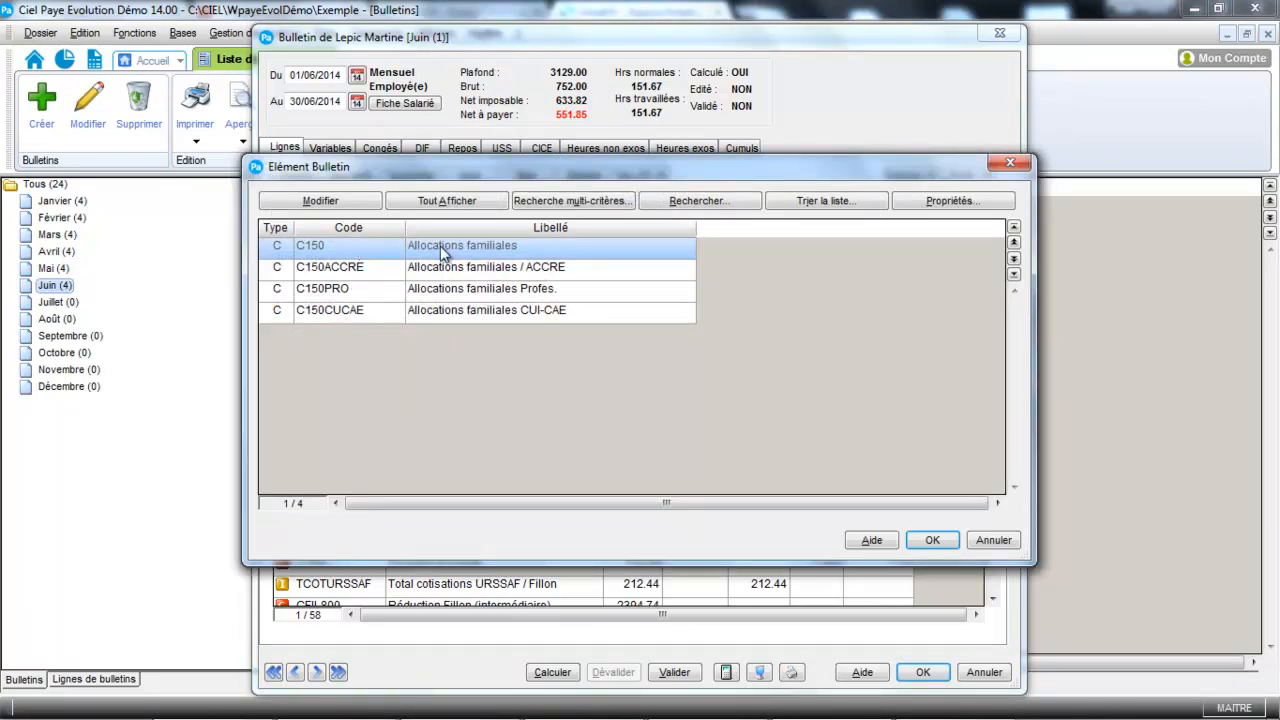
{"action": "left_click", "coordinate": [345, 205]}
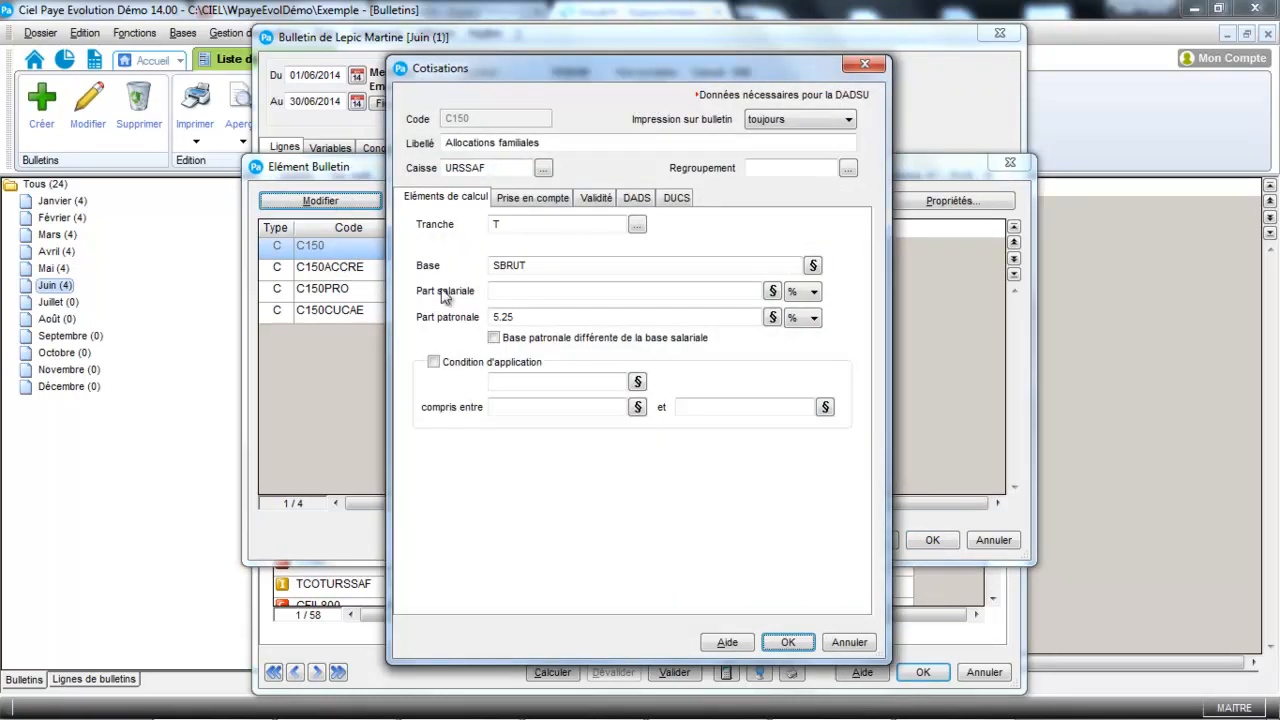
{"action": "left_click", "coordinate": [493, 316]}
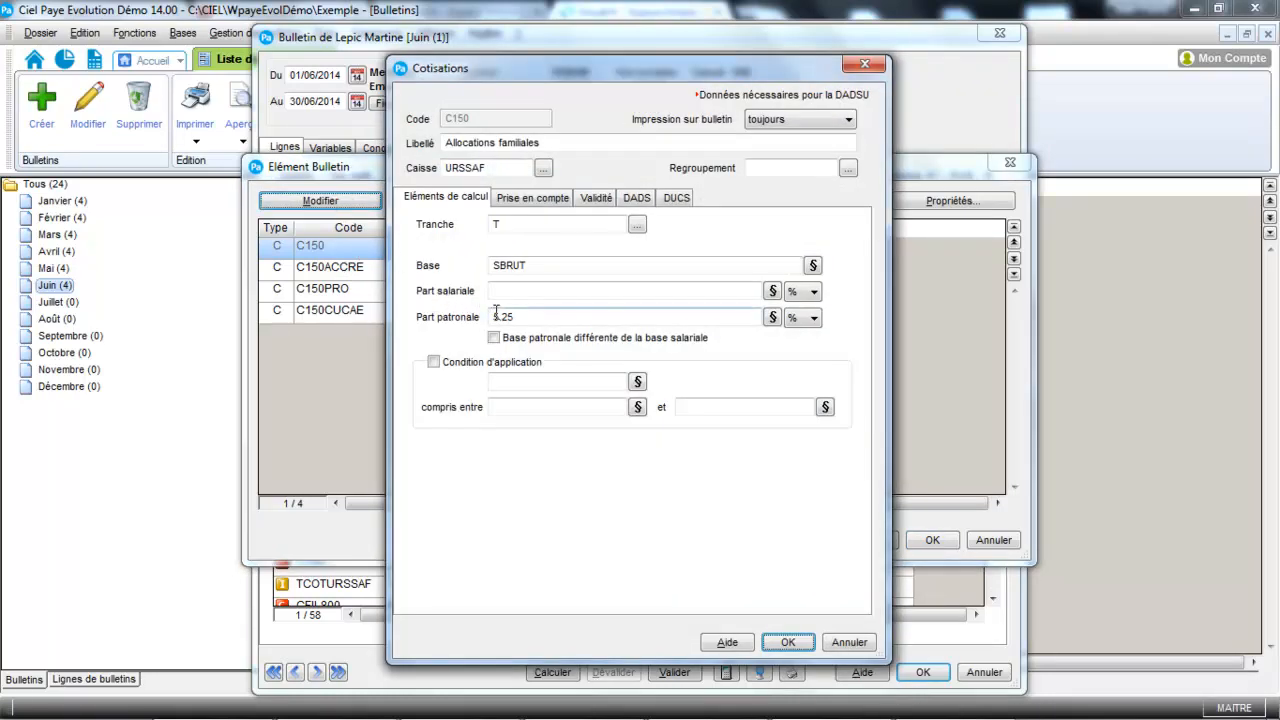
{"action": "left_click", "coordinate": [773, 318]}
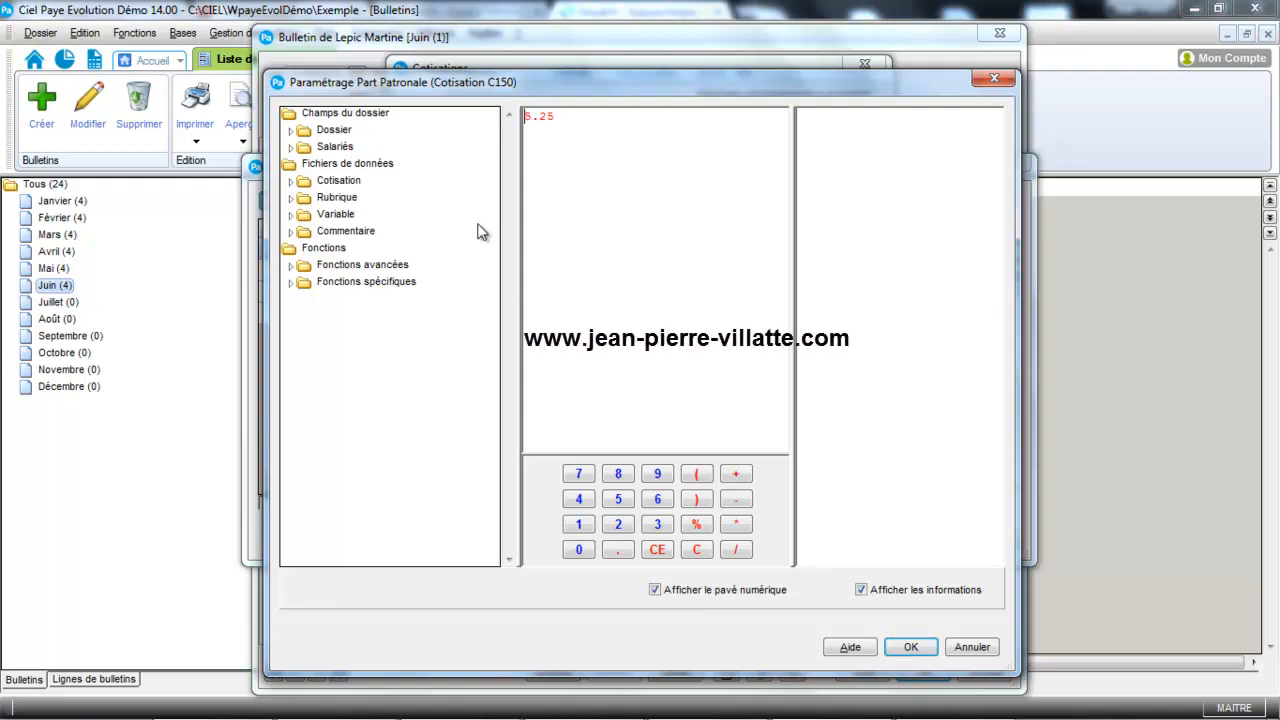
Step: Set the C150 Part patronale formula to SSI(SBRUT<1.6*SMIC*HMOIS,3.45,5.25) and save the modified contribution
{"action": "left_click", "coordinate": [291, 283]}
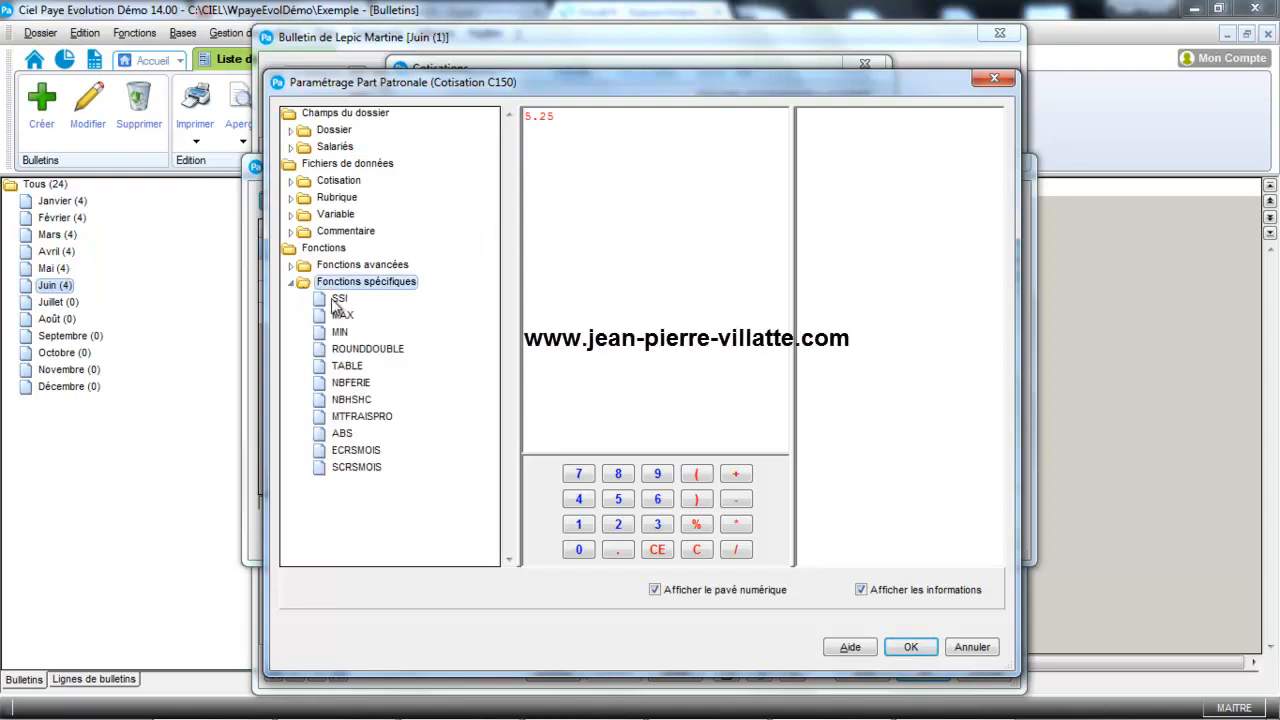
{"action": "left_click", "coordinate": [337, 300]}
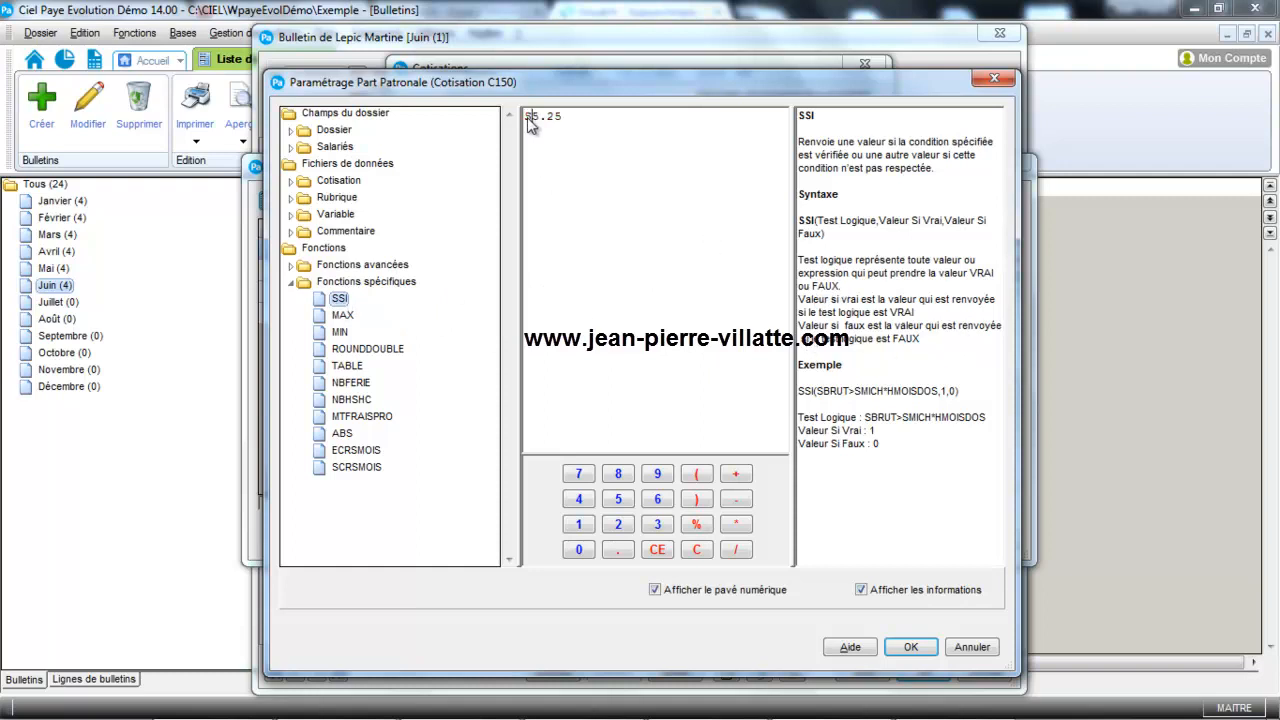
{"action": "type", "text": "SSI()SBRUT<1.6*SMIC"}
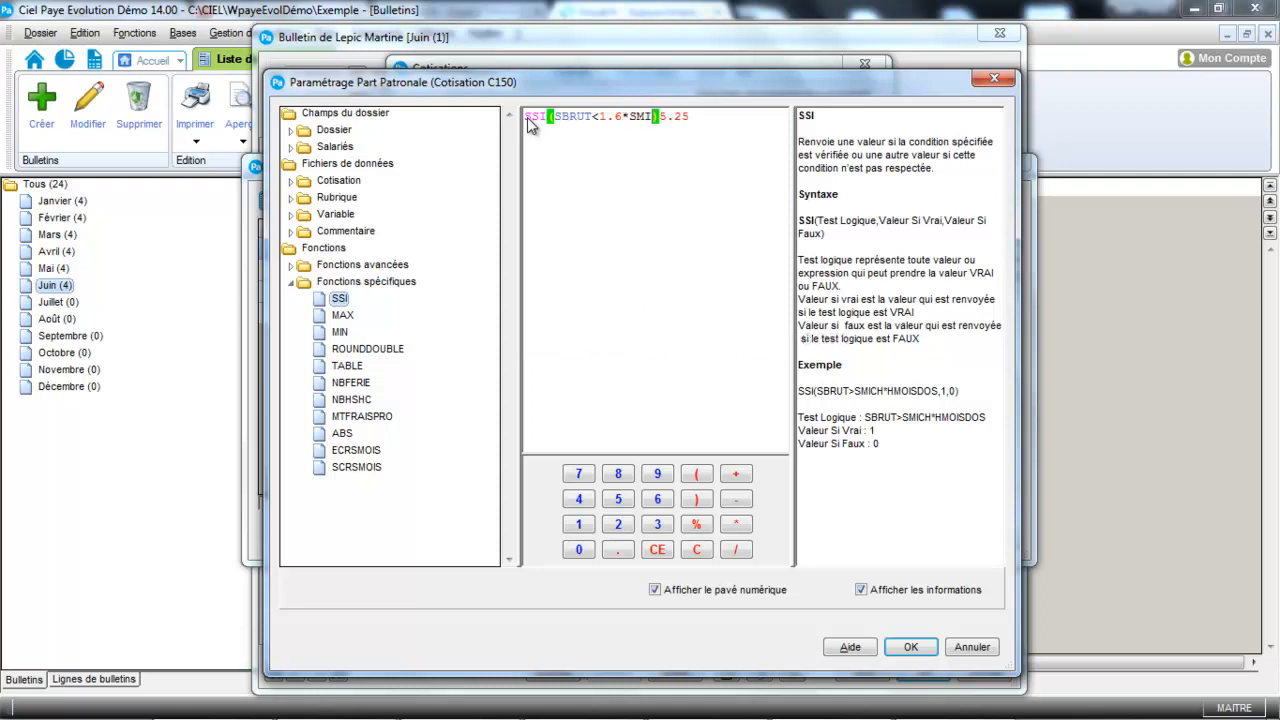
{"action": "type", "text": "*HMOIS,"}
{"action": "type", "text": "3.45,"}
{"action": "key", "text": "Delete"}
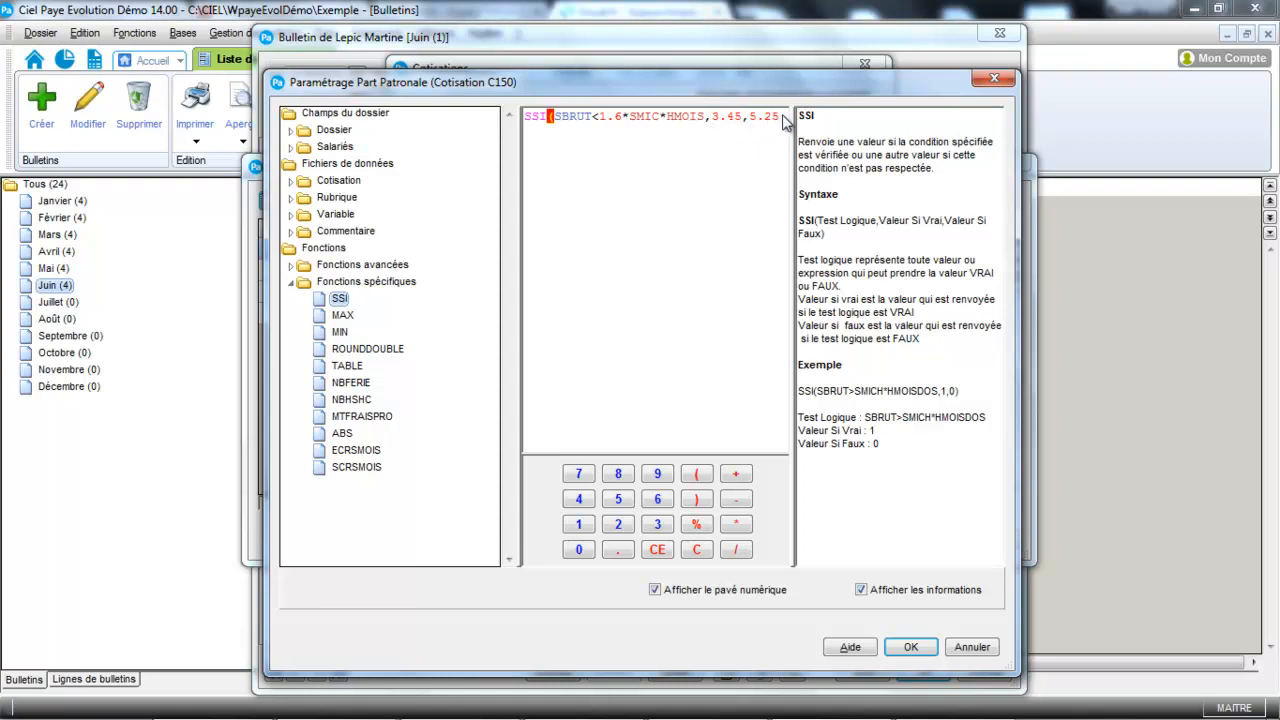
{"action": "type", "text": ")"}
{"action": "left_click", "coordinate": [909, 647]}
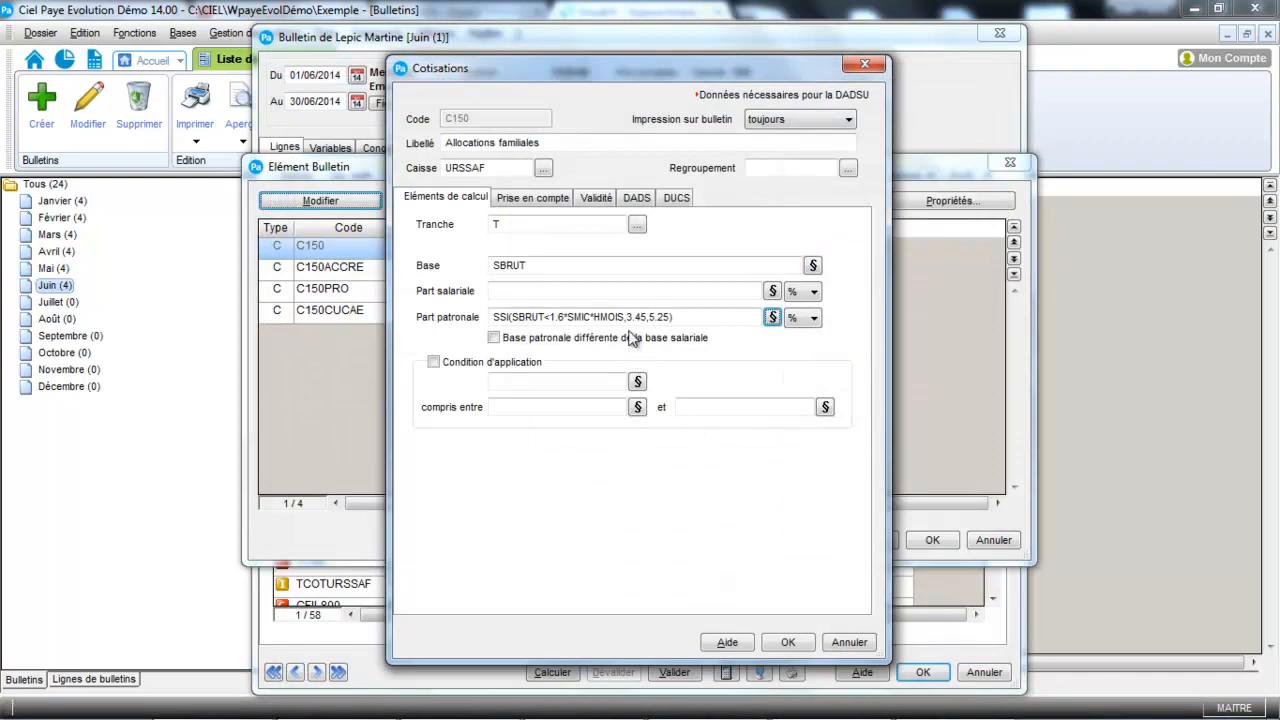
{"action": "left_click", "coordinate": [788, 642]}
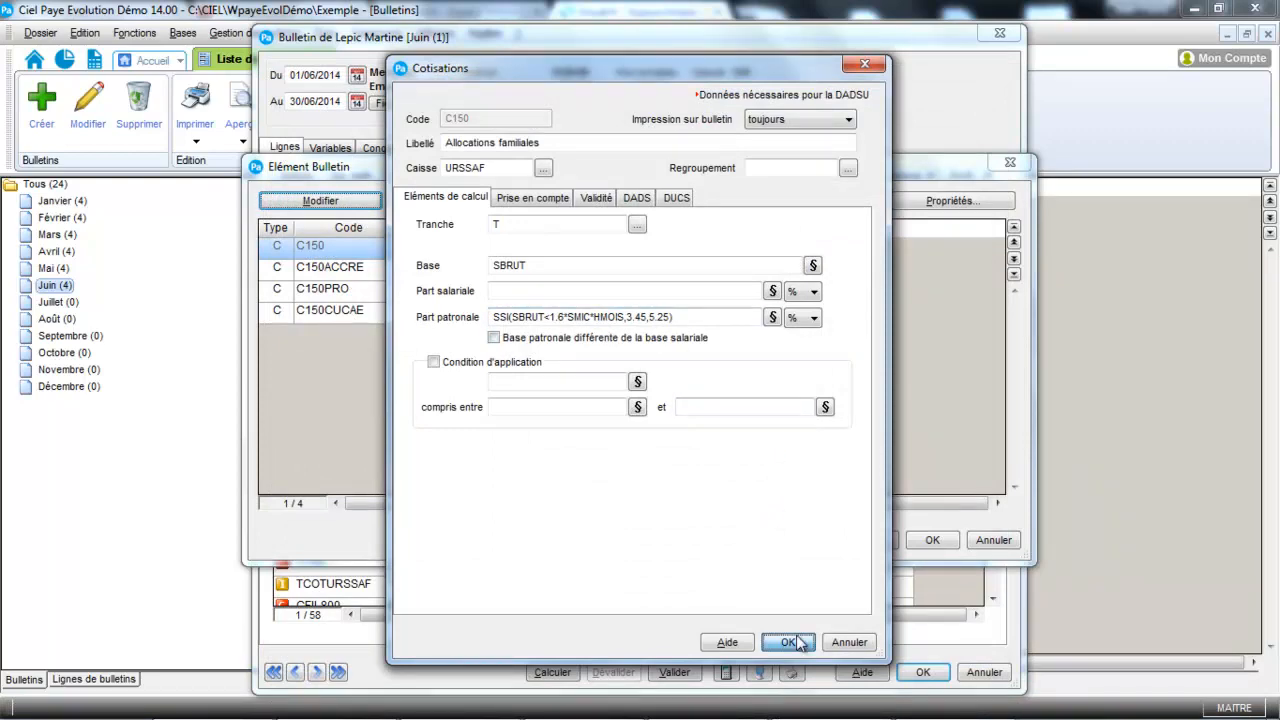
{"action": "left_click", "coordinate": [933, 541]}
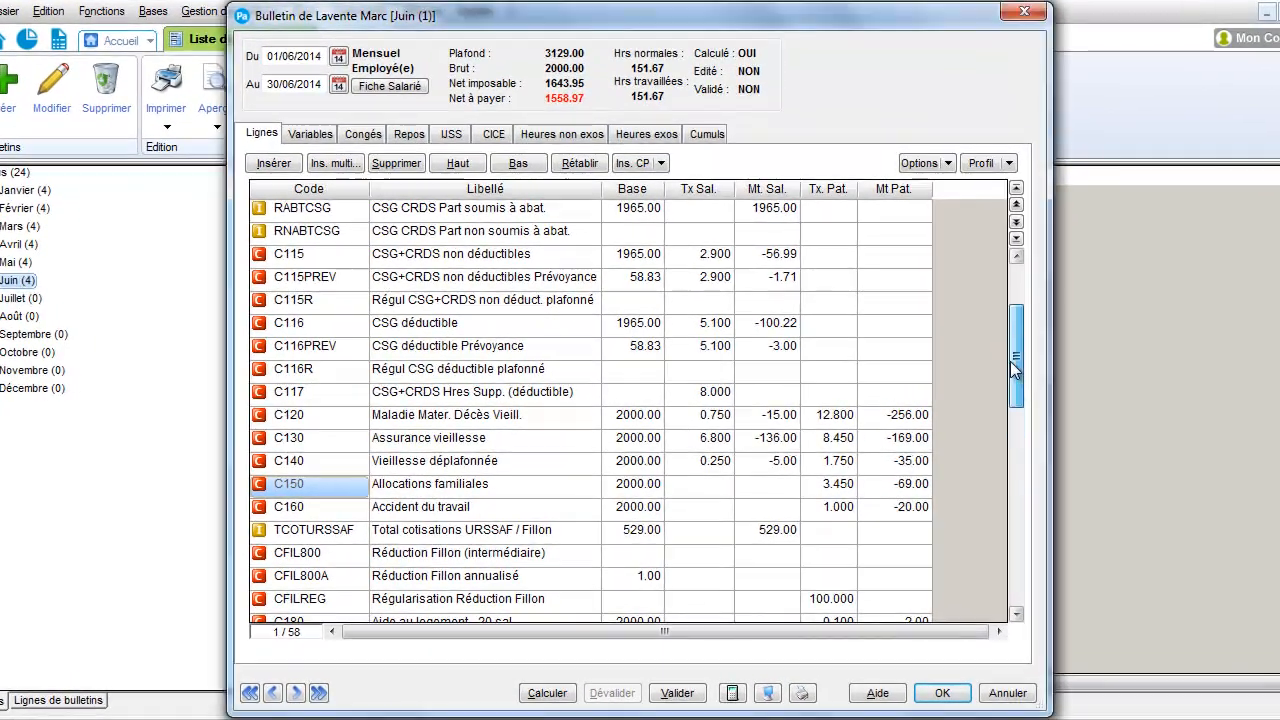
Step: Set the payslip's monthly base salary variable SALBASE to 2500 and recalculate the payslip lines
{"action": "left_click_drag", "start_coordinate": [991, 386], "coordinate": [988, 290]}
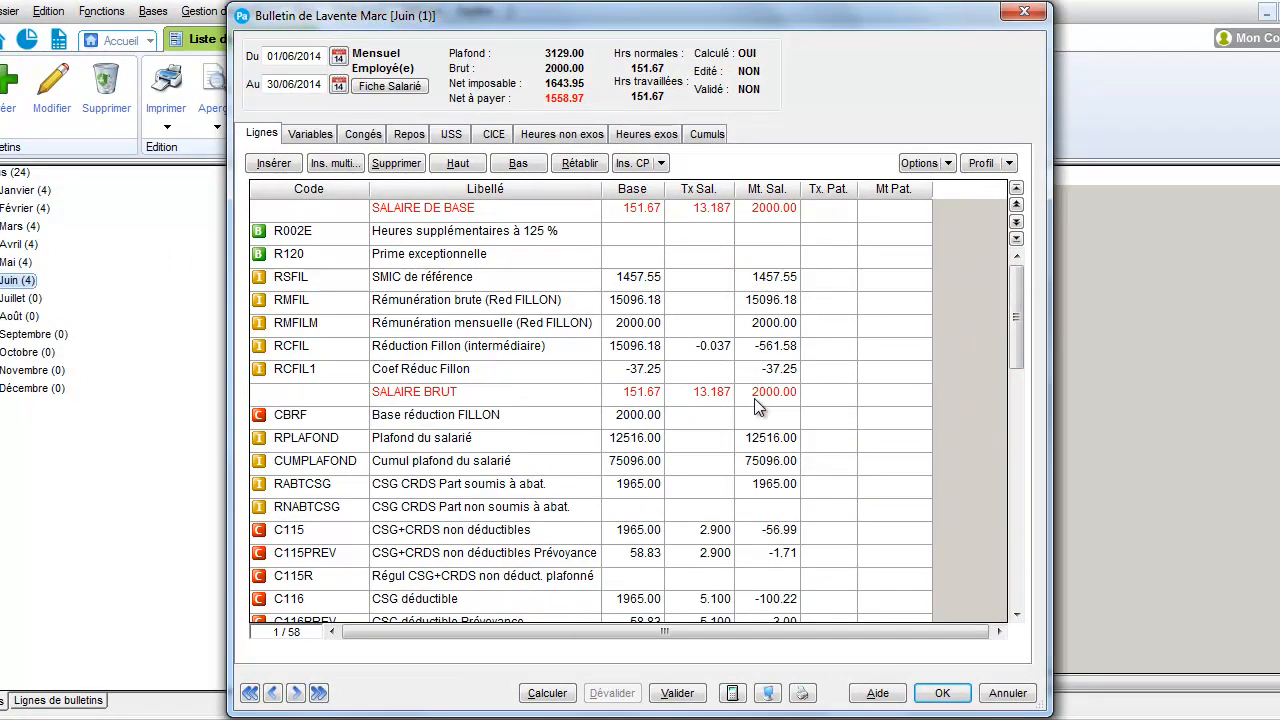
{"action": "scroll", "coordinate": [1017, 606], "scroll_direction": "down", "scroll_amount": 5}
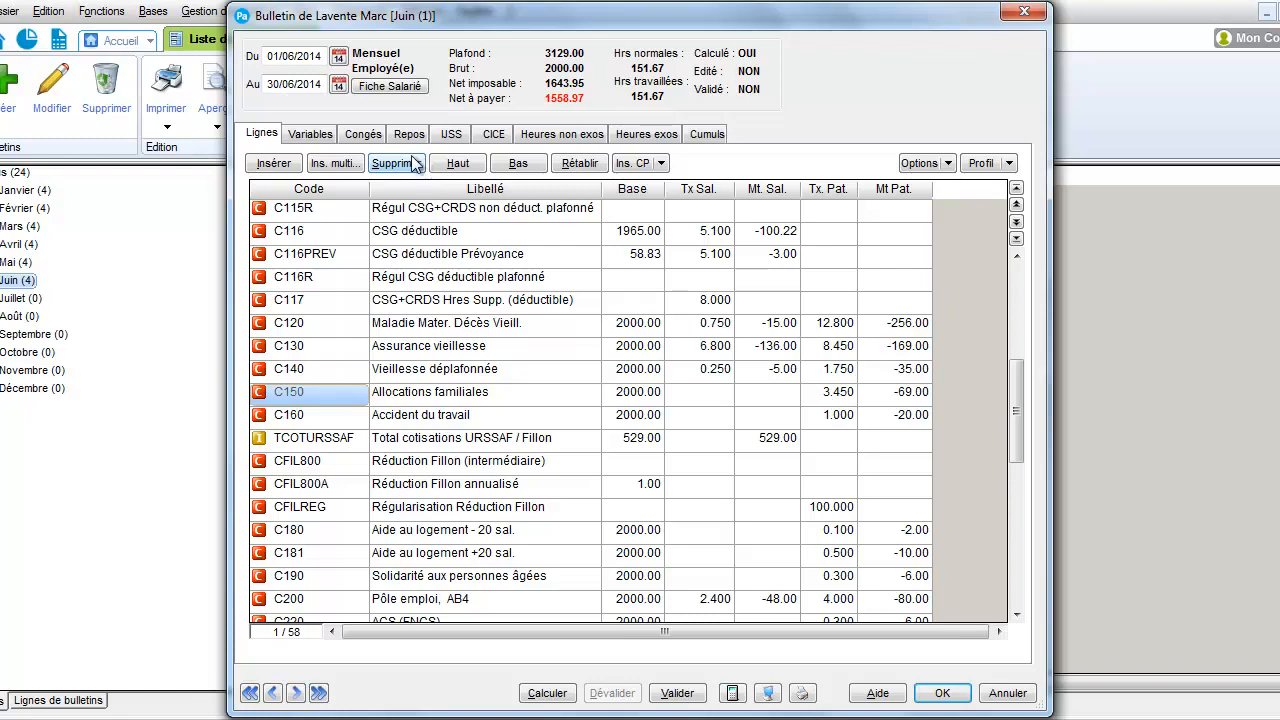
{"action": "left_click", "coordinate": [318, 136]}
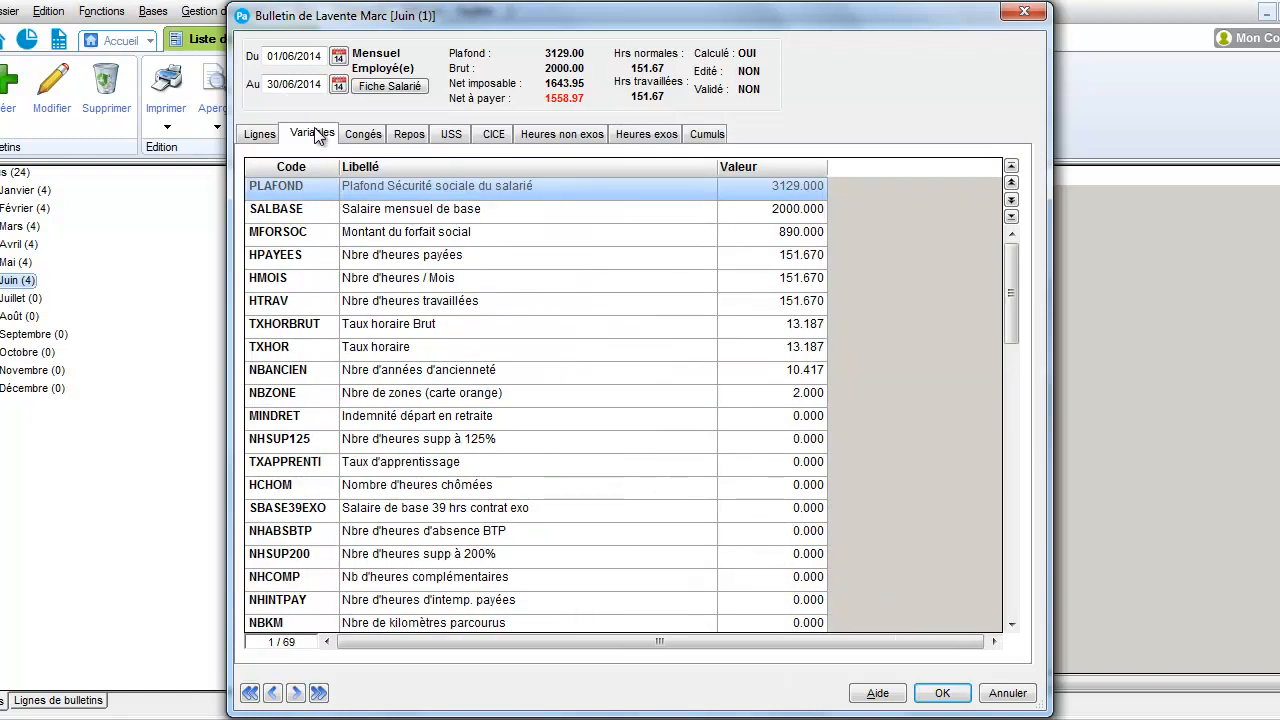
{"action": "left_click", "coordinate": [795, 211]}
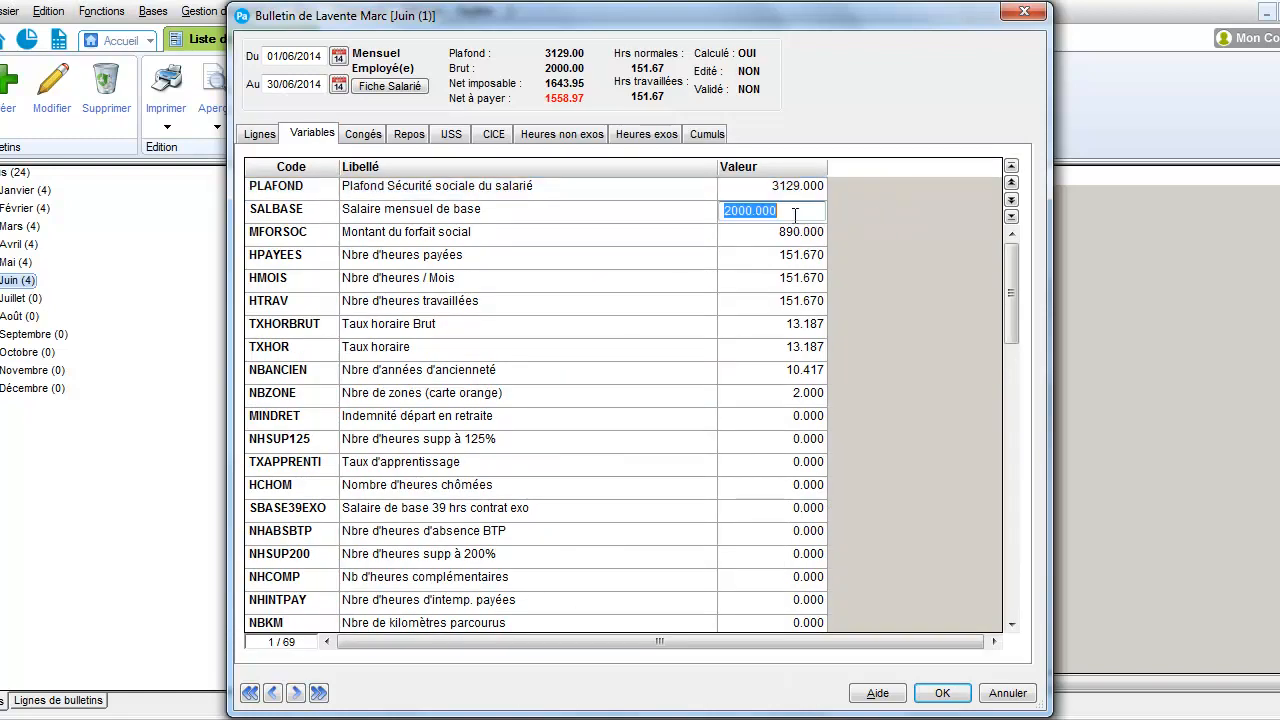
{"action": "type", "text": "2500"}
{"action": "key", "text": "Return"}
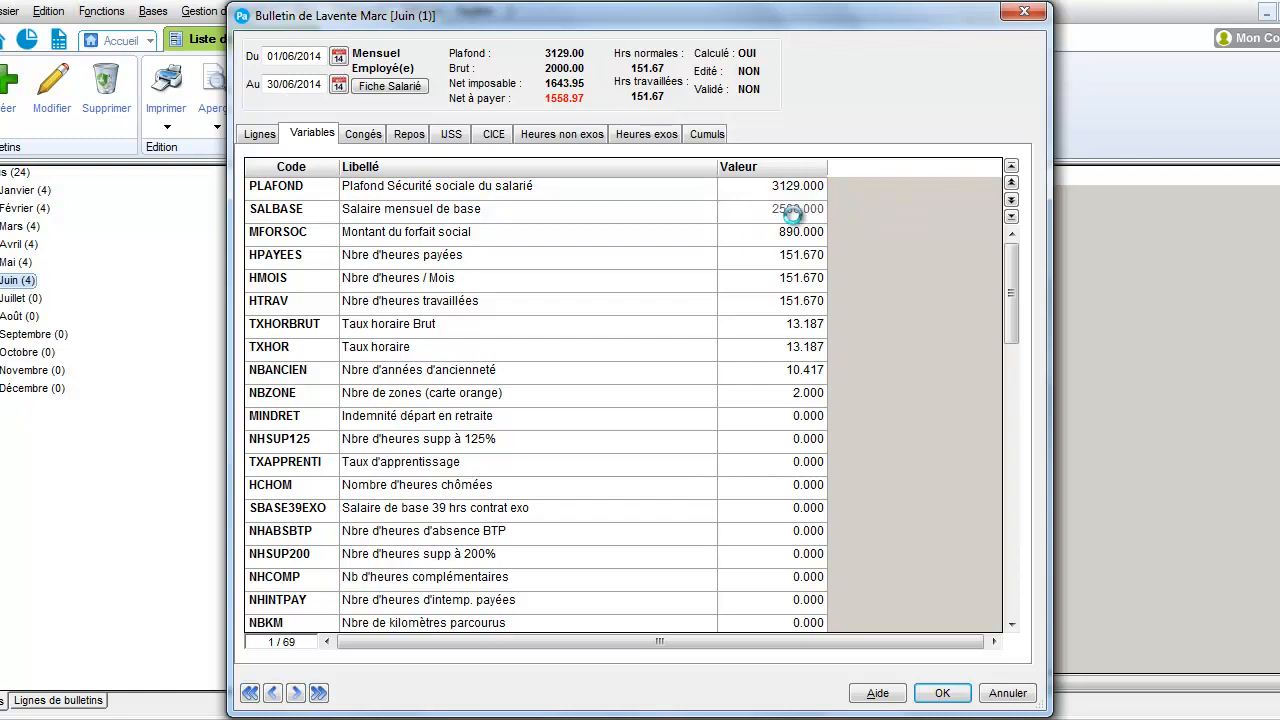
{"action": "left_click", "coordinate": [258, 136]}
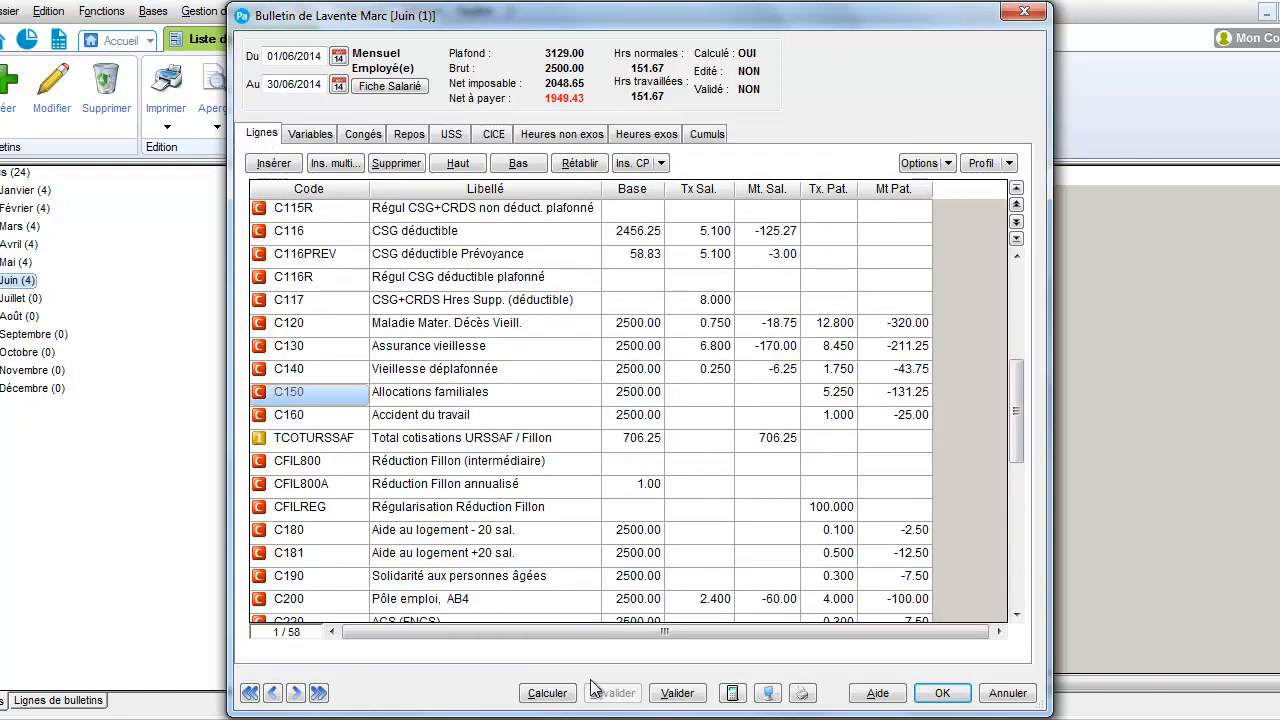
{"action": "left_click", "coordinate": [547, 694]}
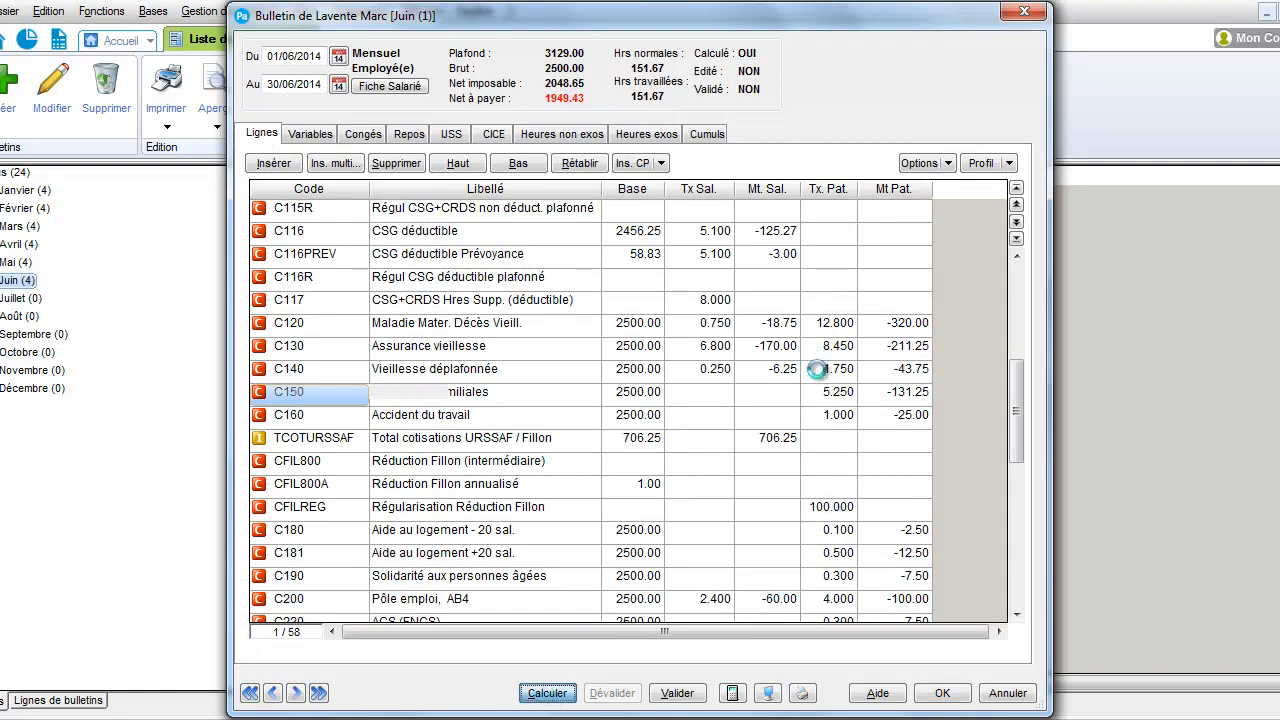